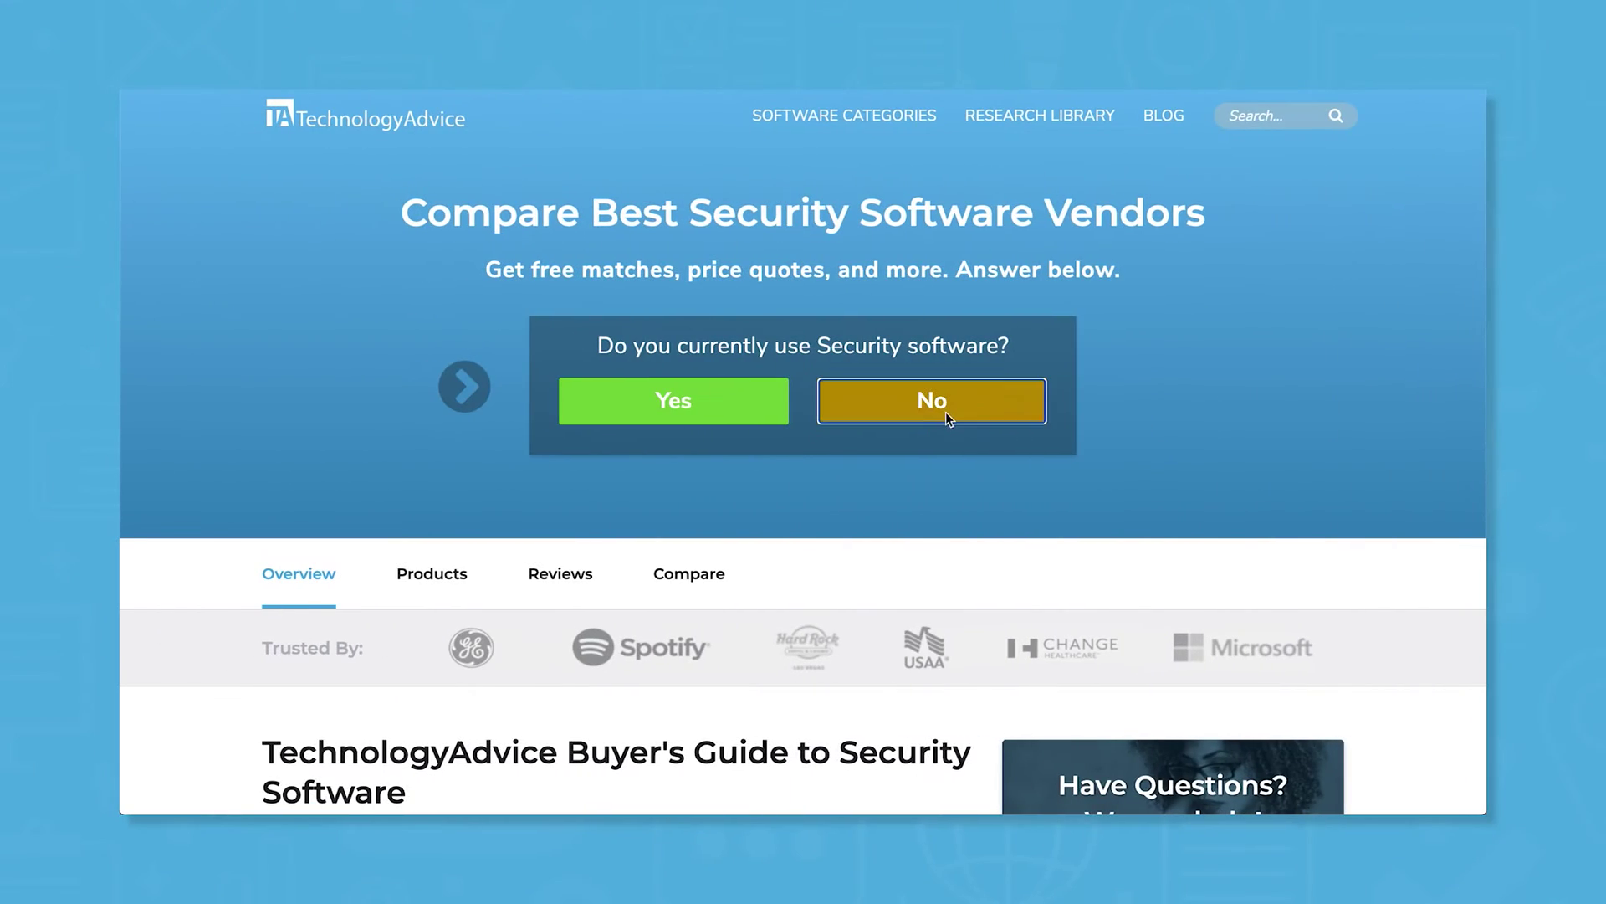
Start the security software finder quiz and pick an industry from the dropdown.
left_click(947, 412)
left_click(999, 675)
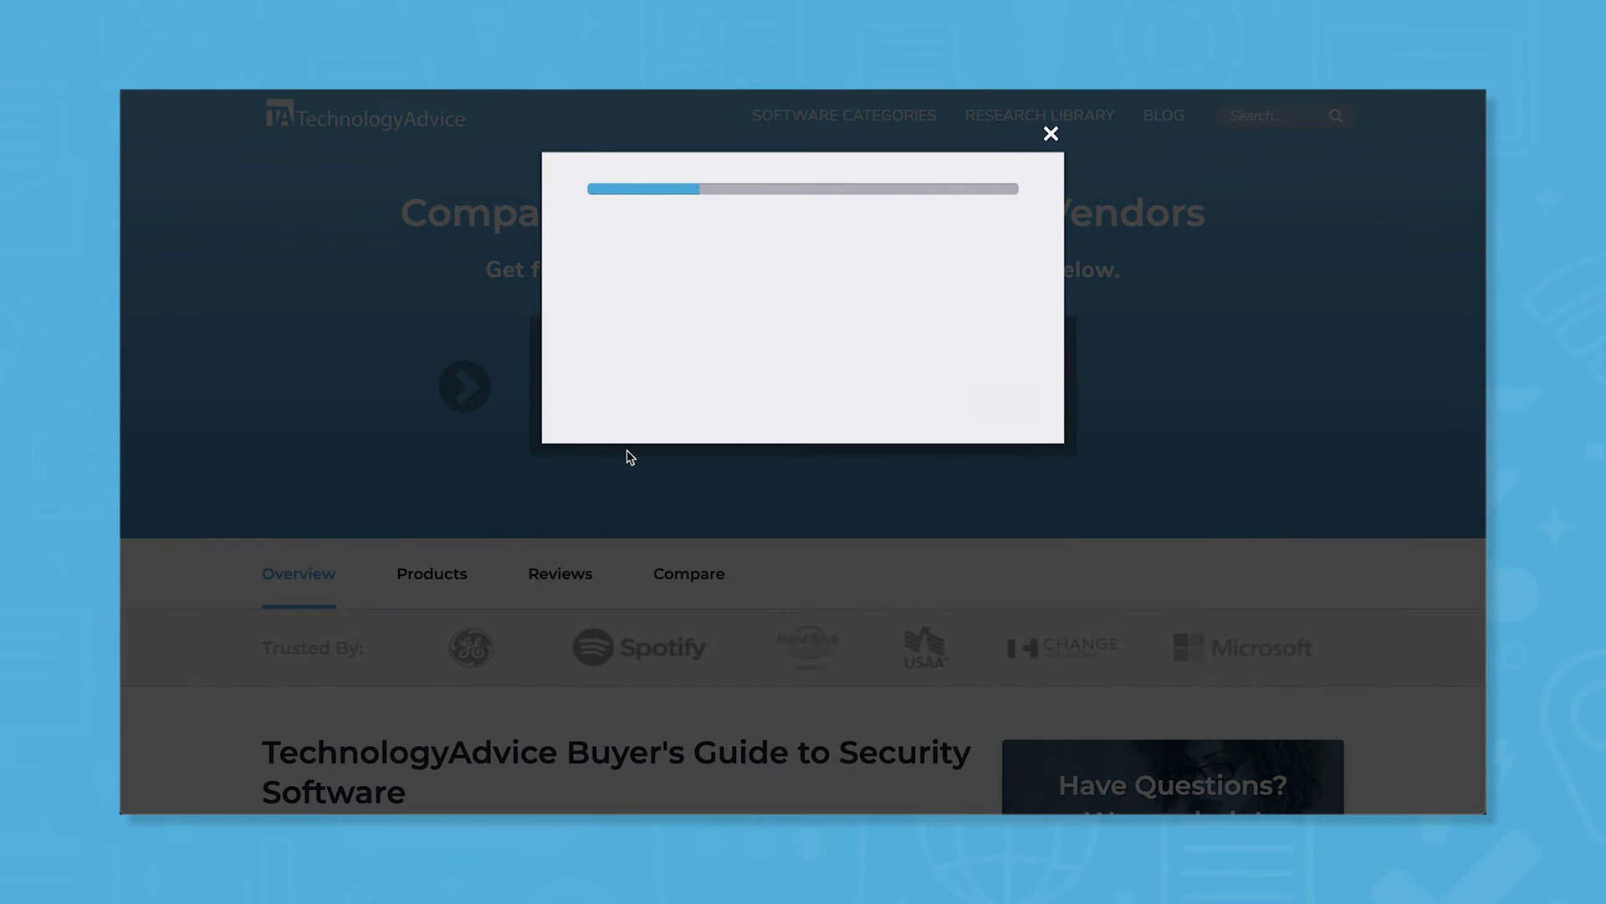
left_click(790, 325)
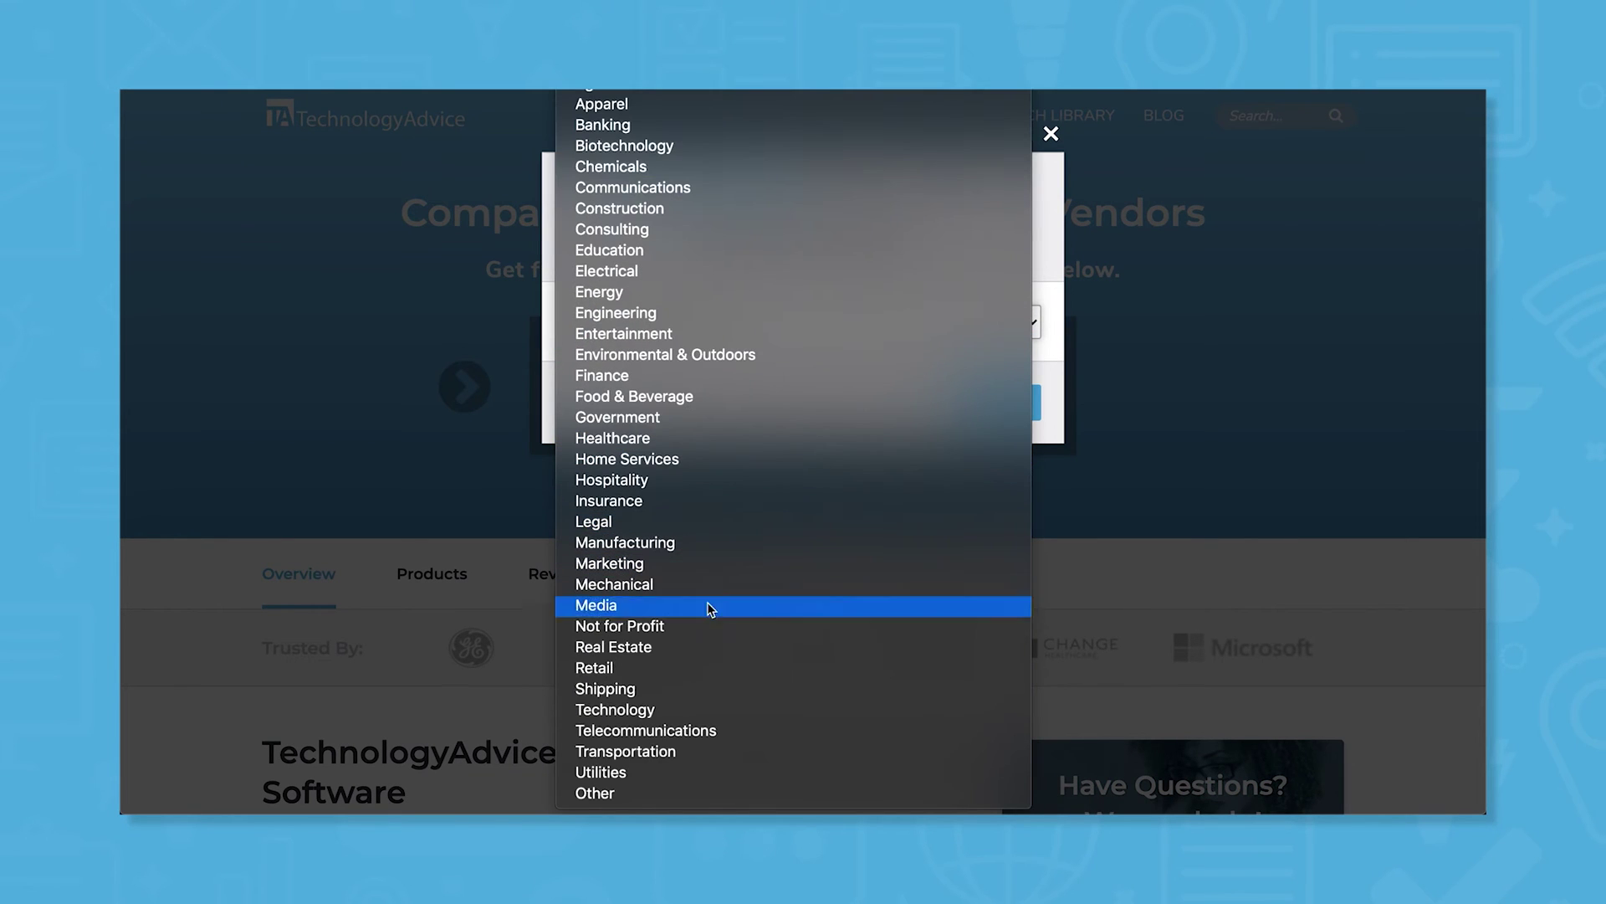
left_click(636, 710)
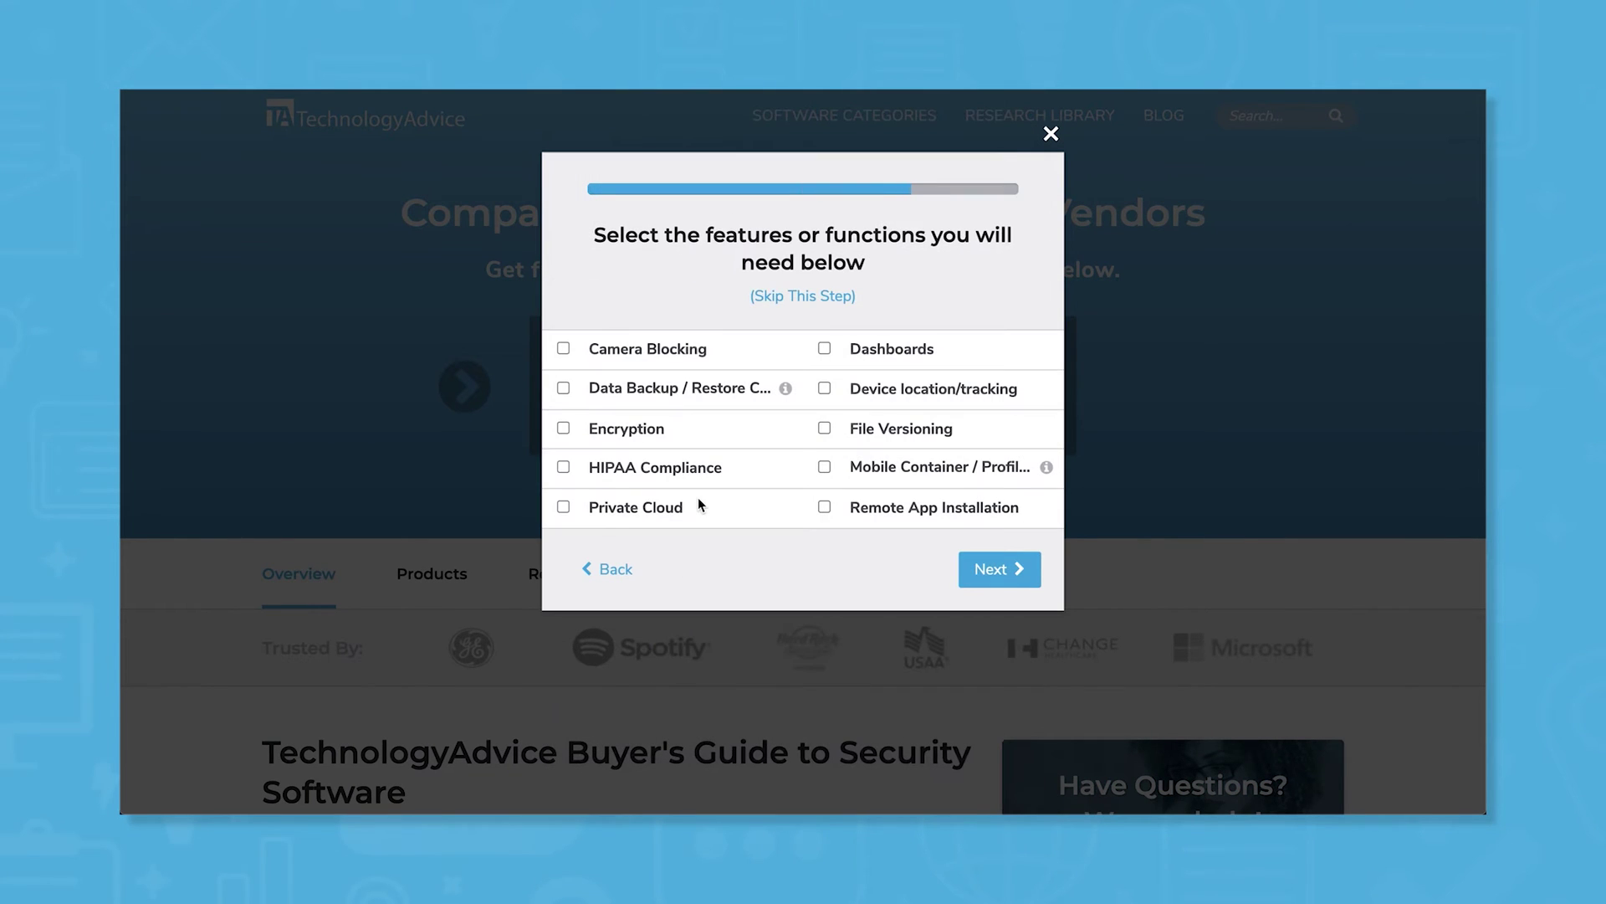
Tick Data Backup / Restore, Encryption and Private Cloud as needed features.
left_click(649, 390)
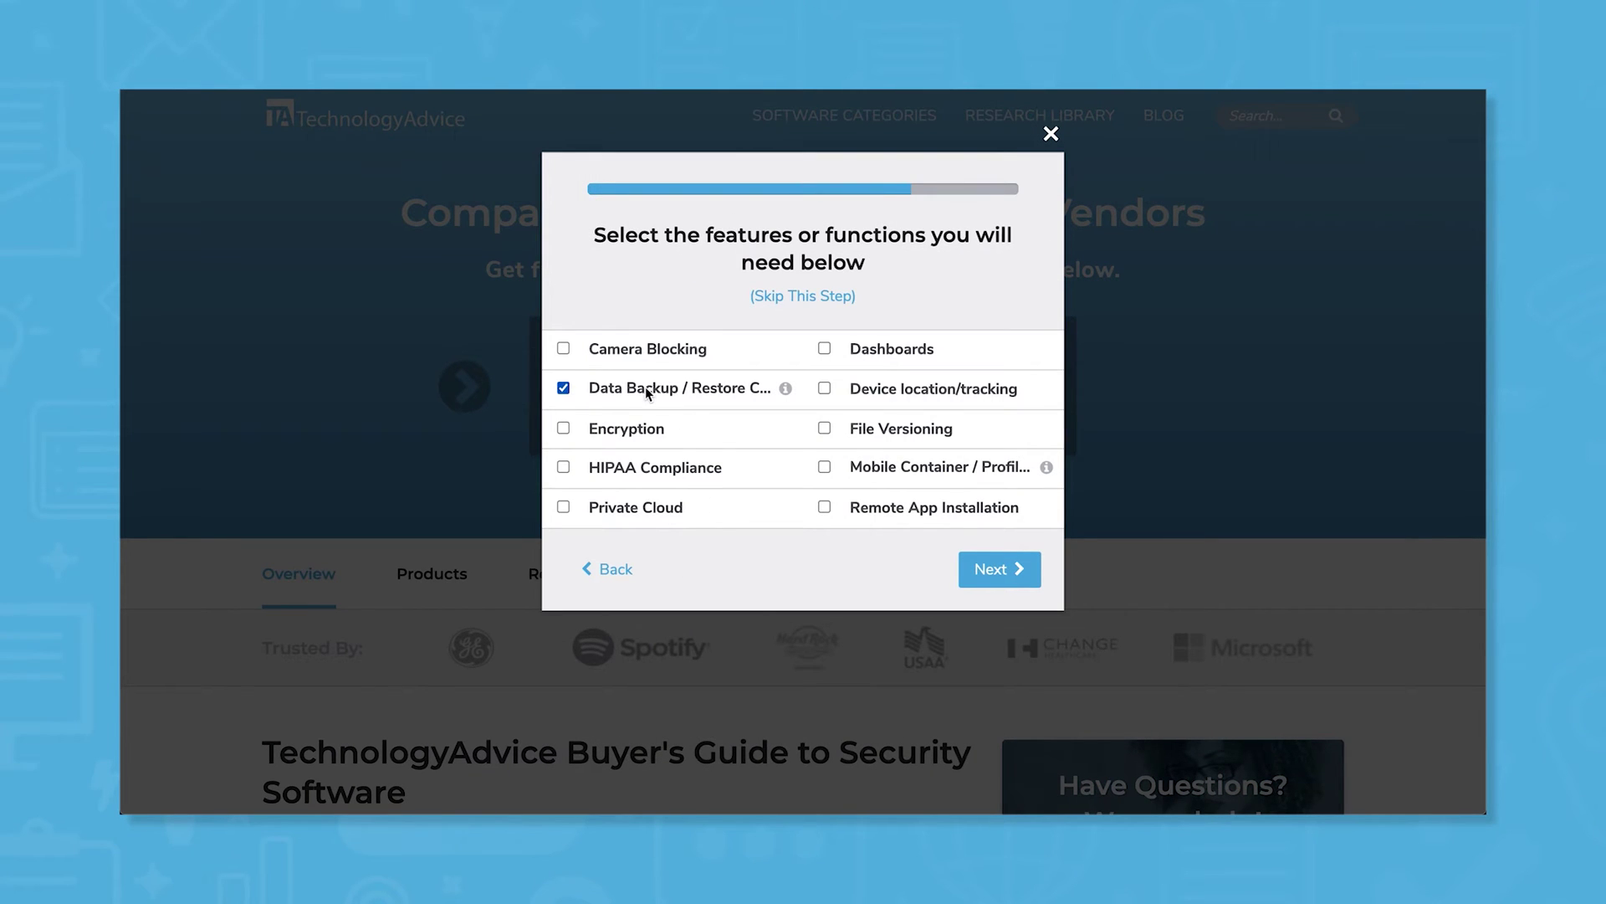
left_click(623, 430)
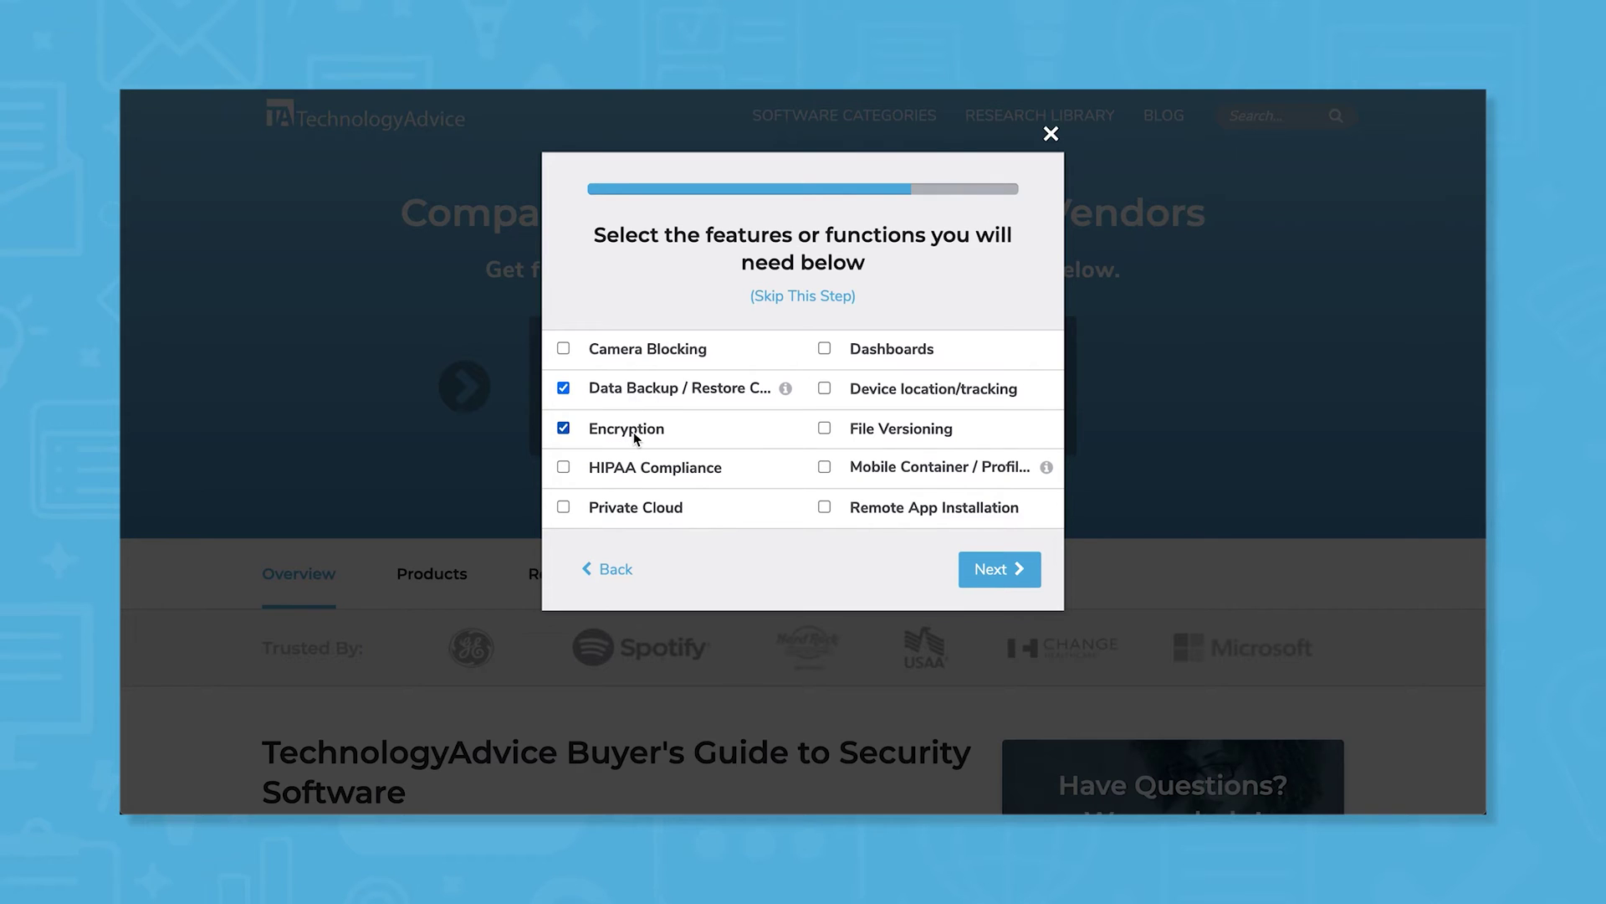
left_click(626, 509)
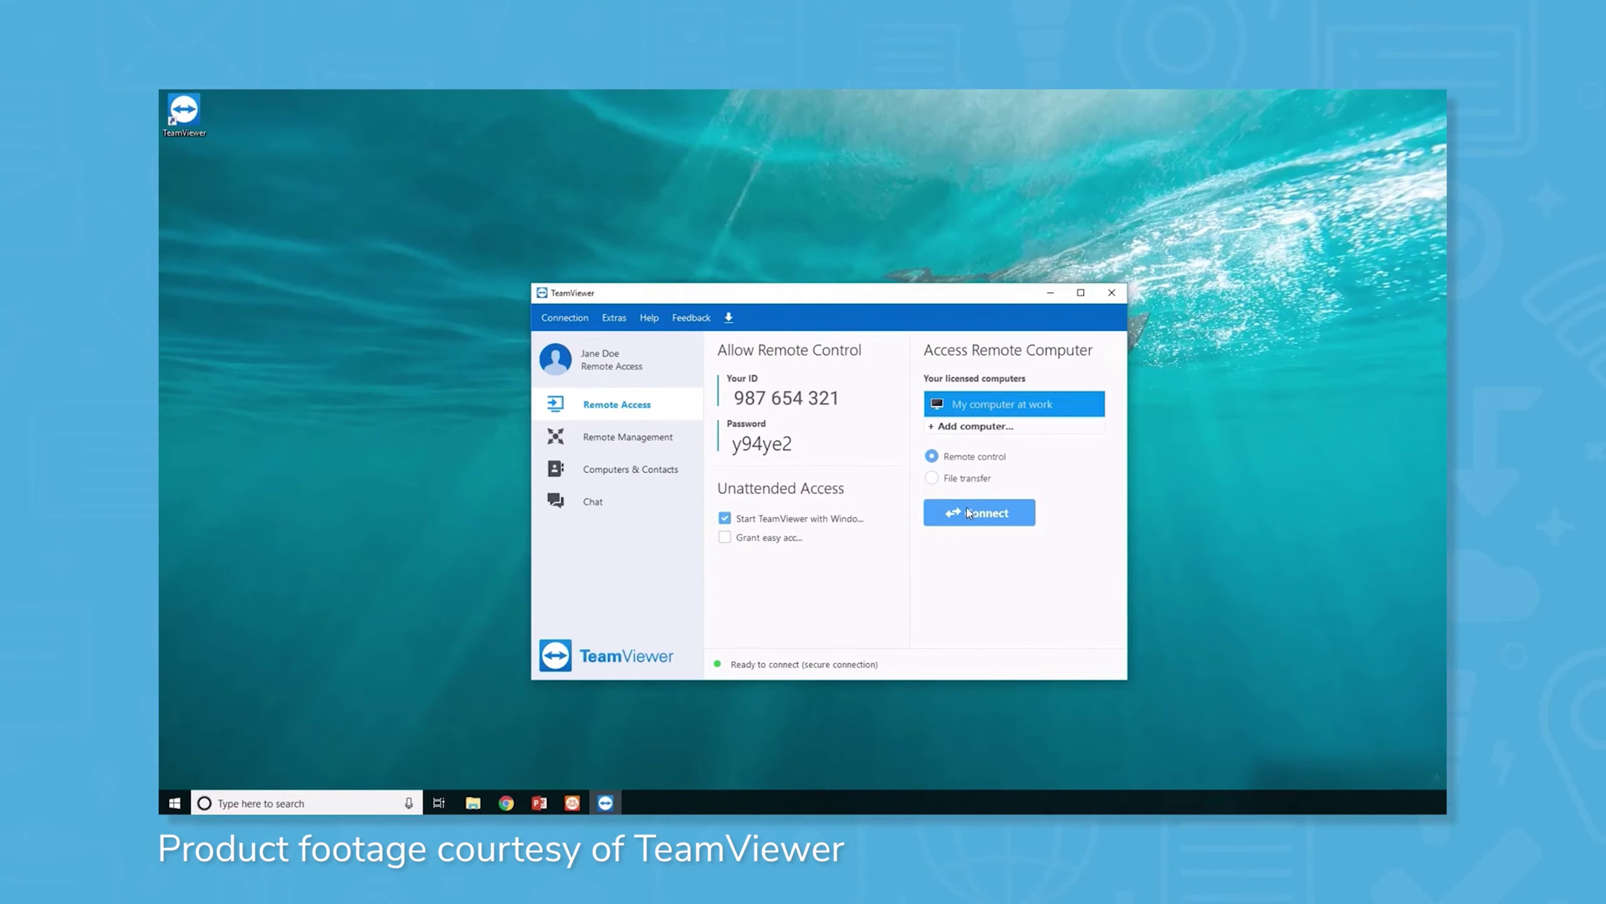
Connect by remote control to 'My computer at work'.
left_click(968, 513)
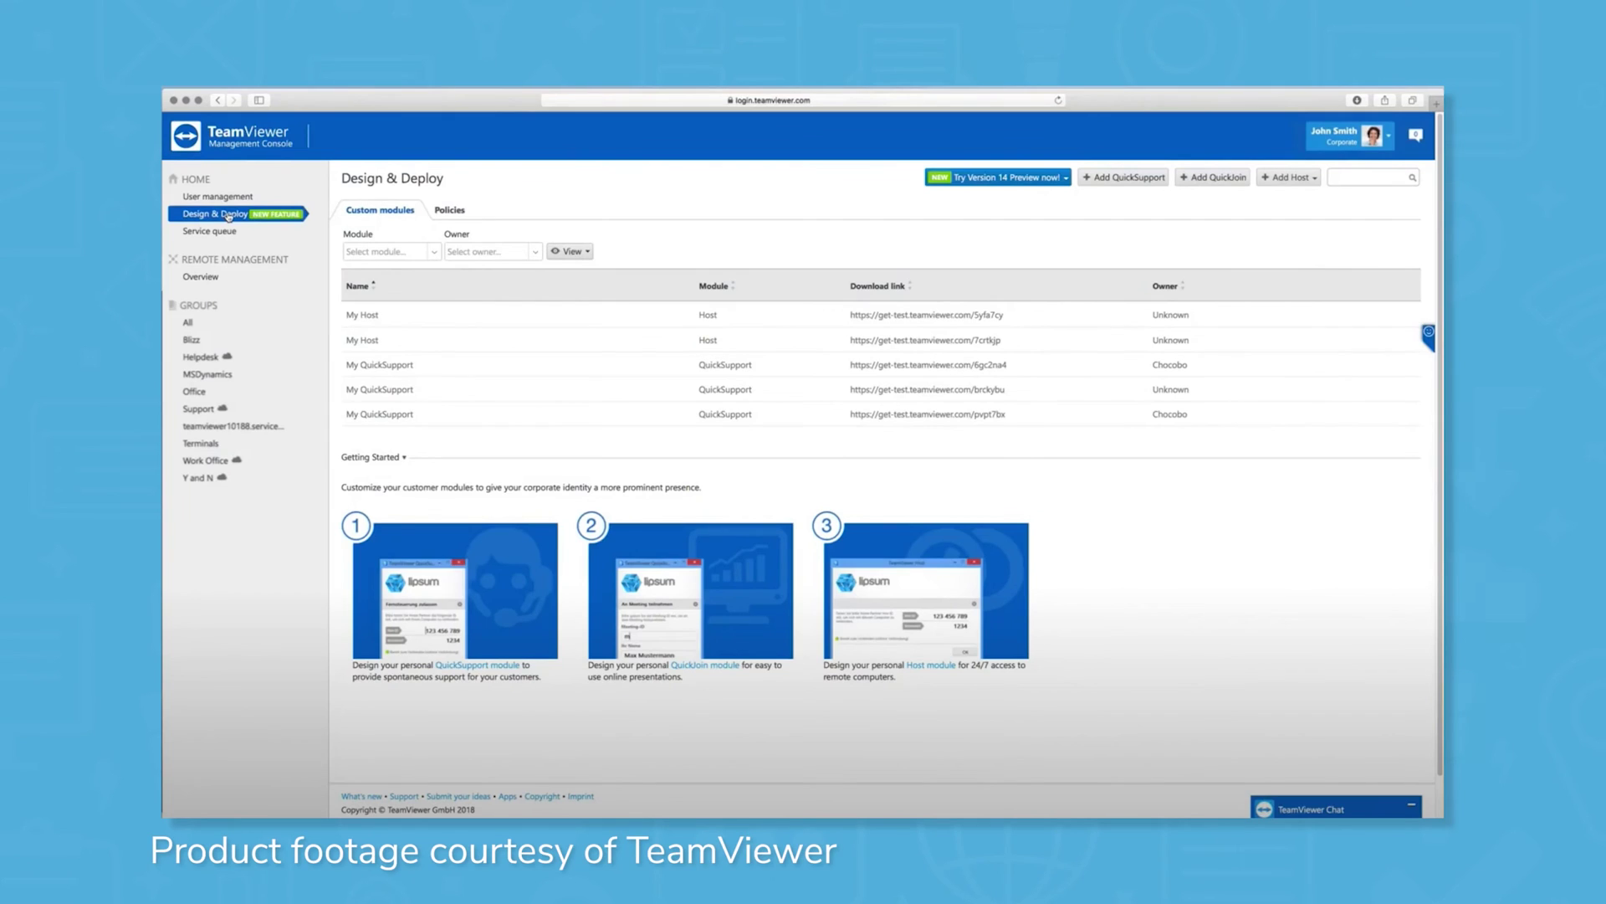
Add and save a QuickSupport module allowing Servicecamp tickets, sent to Support.
left_click(997, 177)
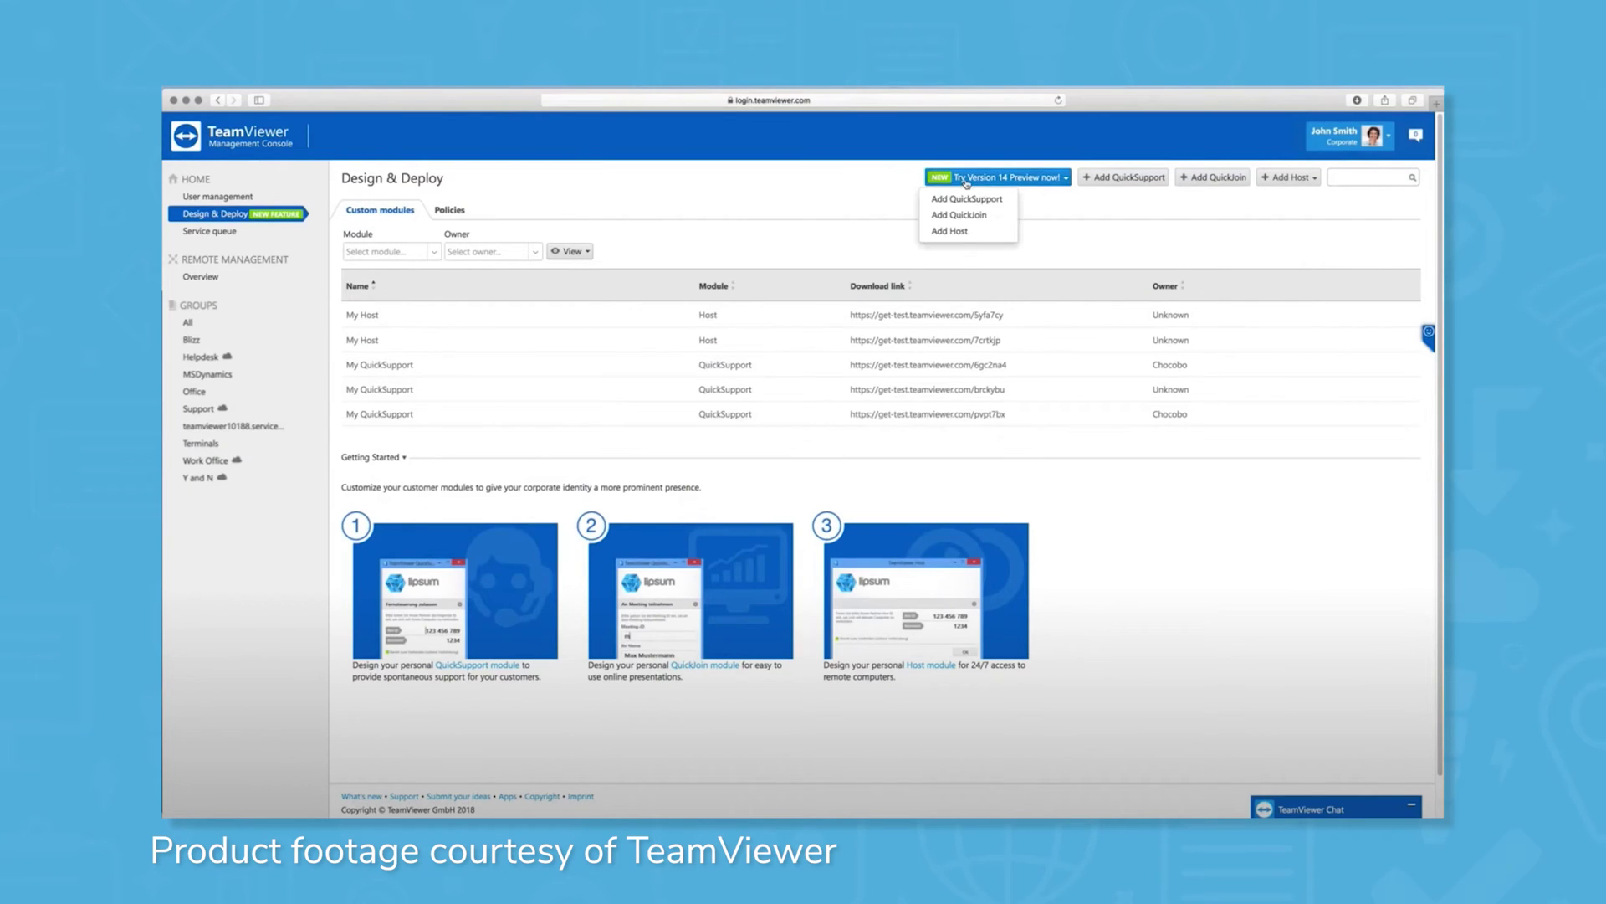
left_click(967, 200)
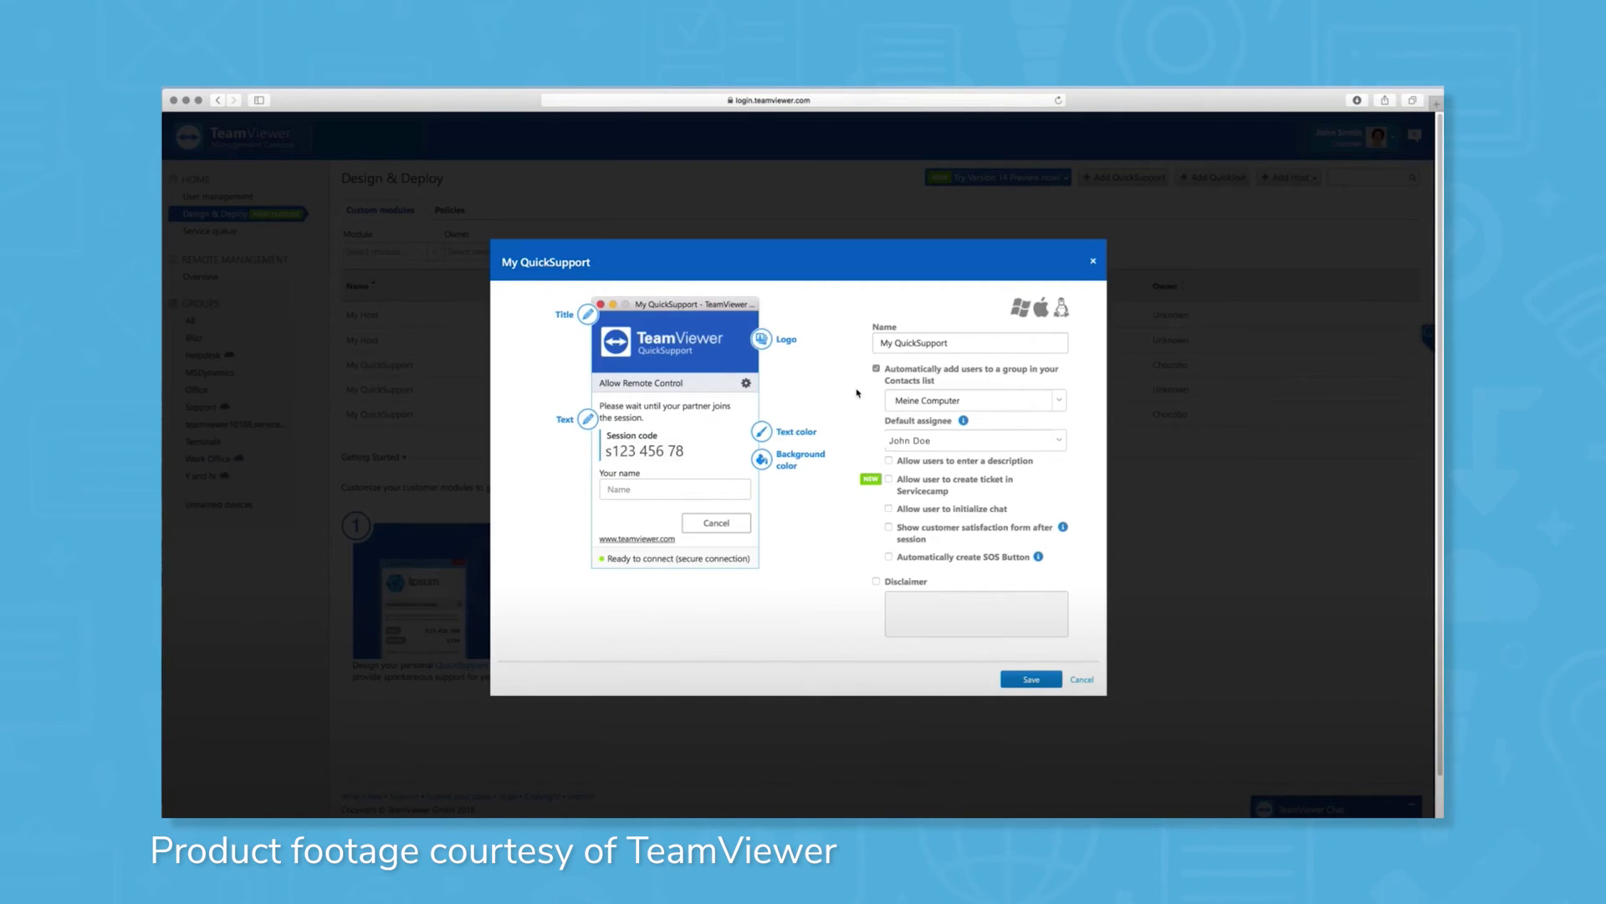
left_click(887, 481)
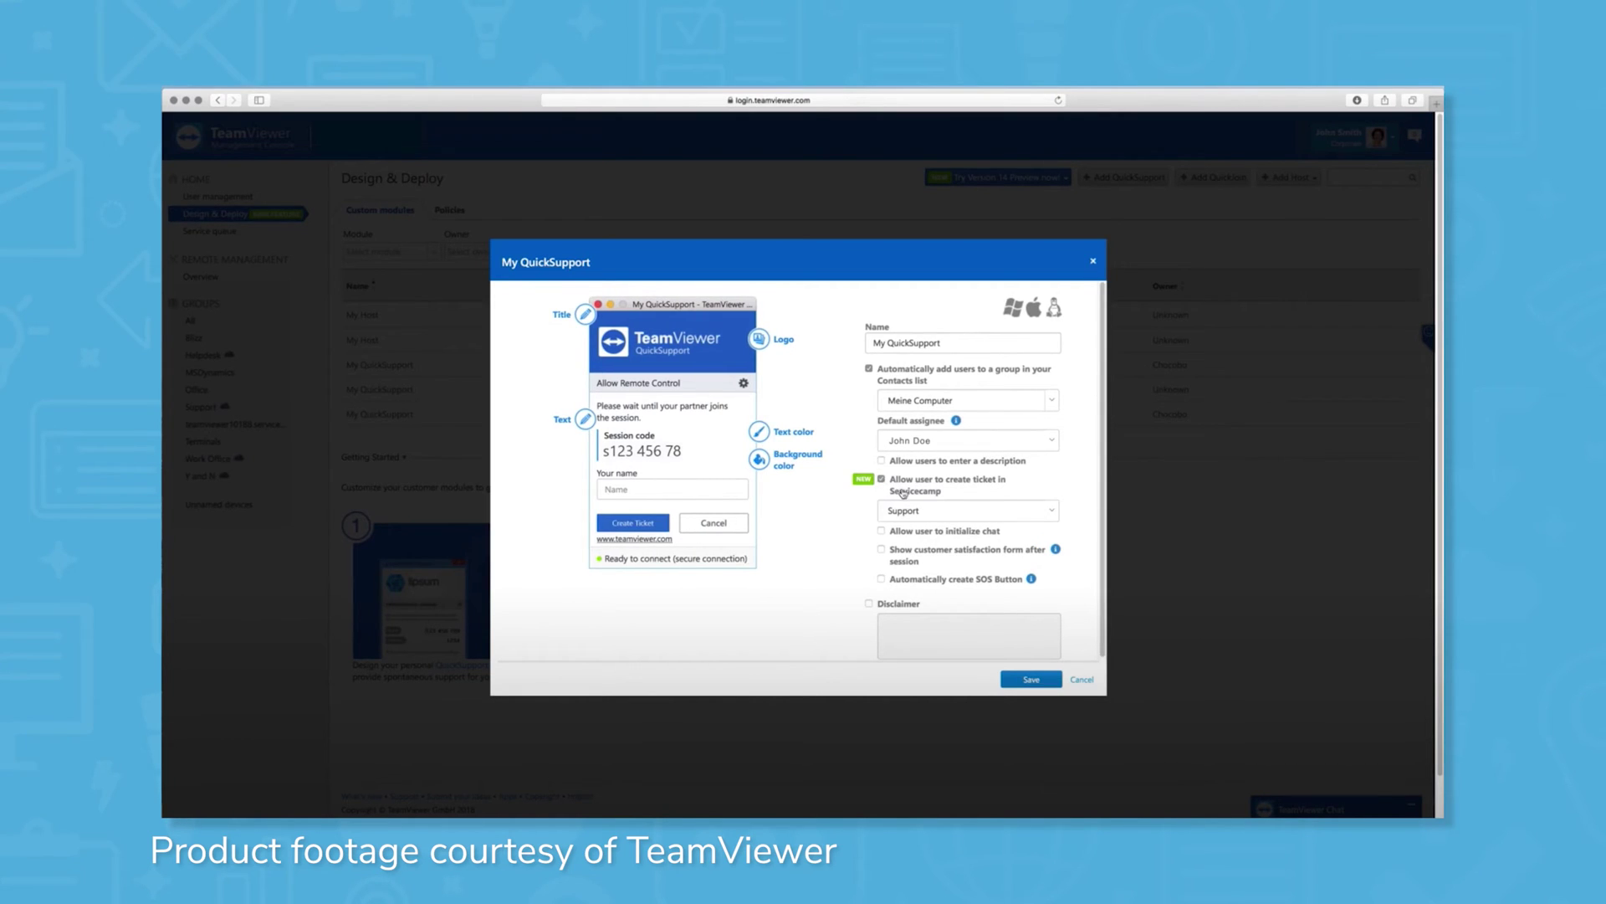
left_click(952, 509)
left_click(952, 510)
left_click(1029, 678)
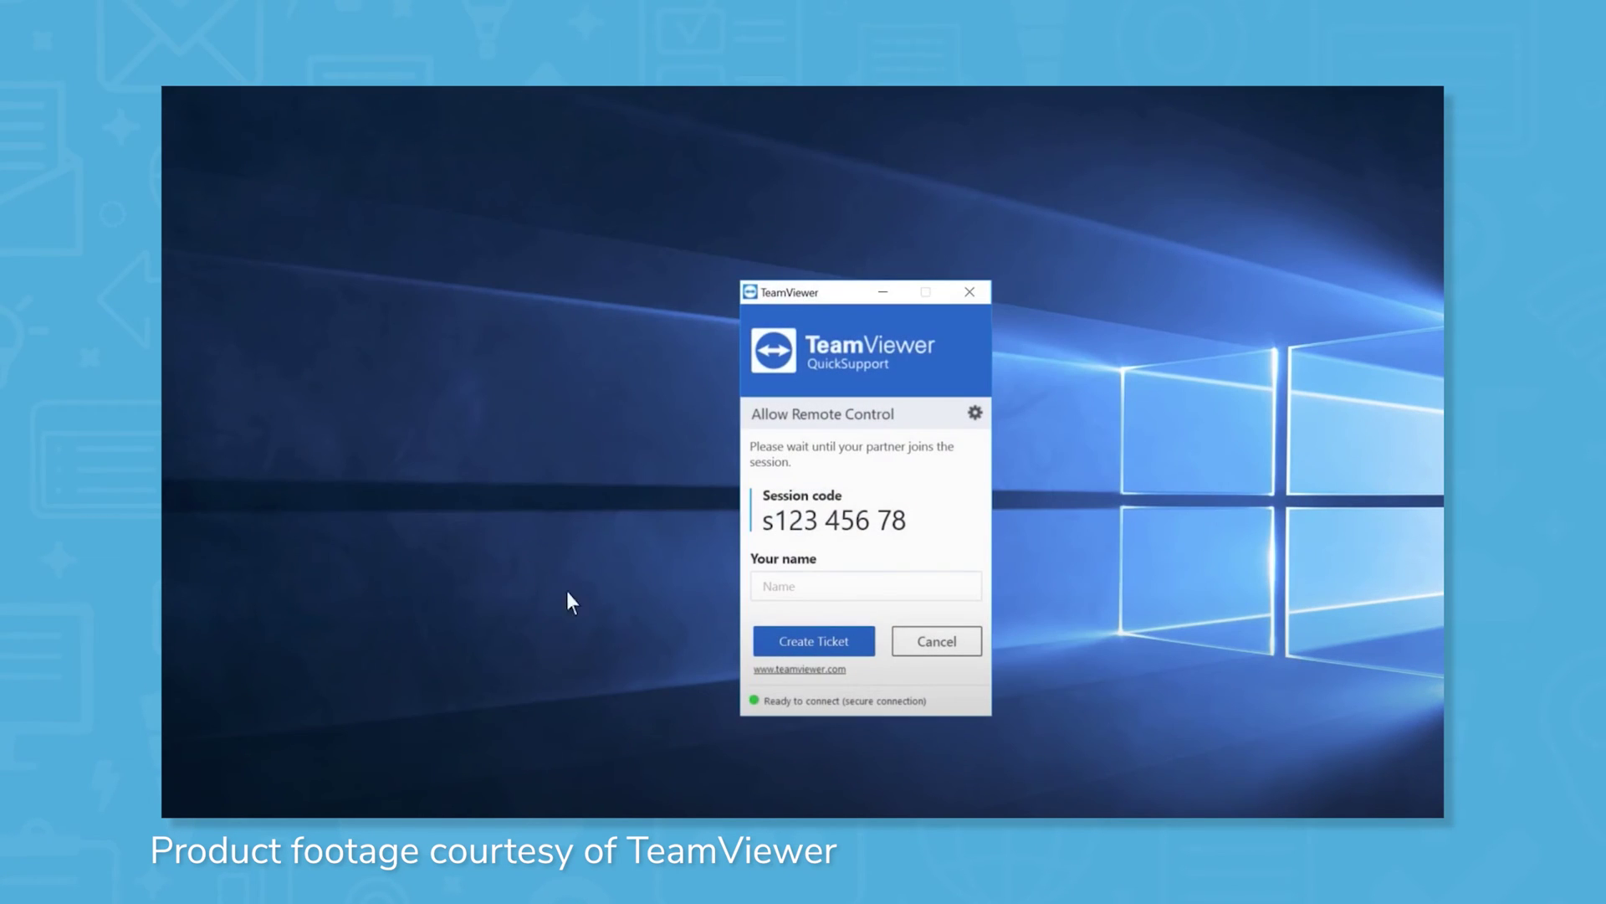
Create and submit a QuickSupport ticket asking for help with an error code.
left_click(804, 642)
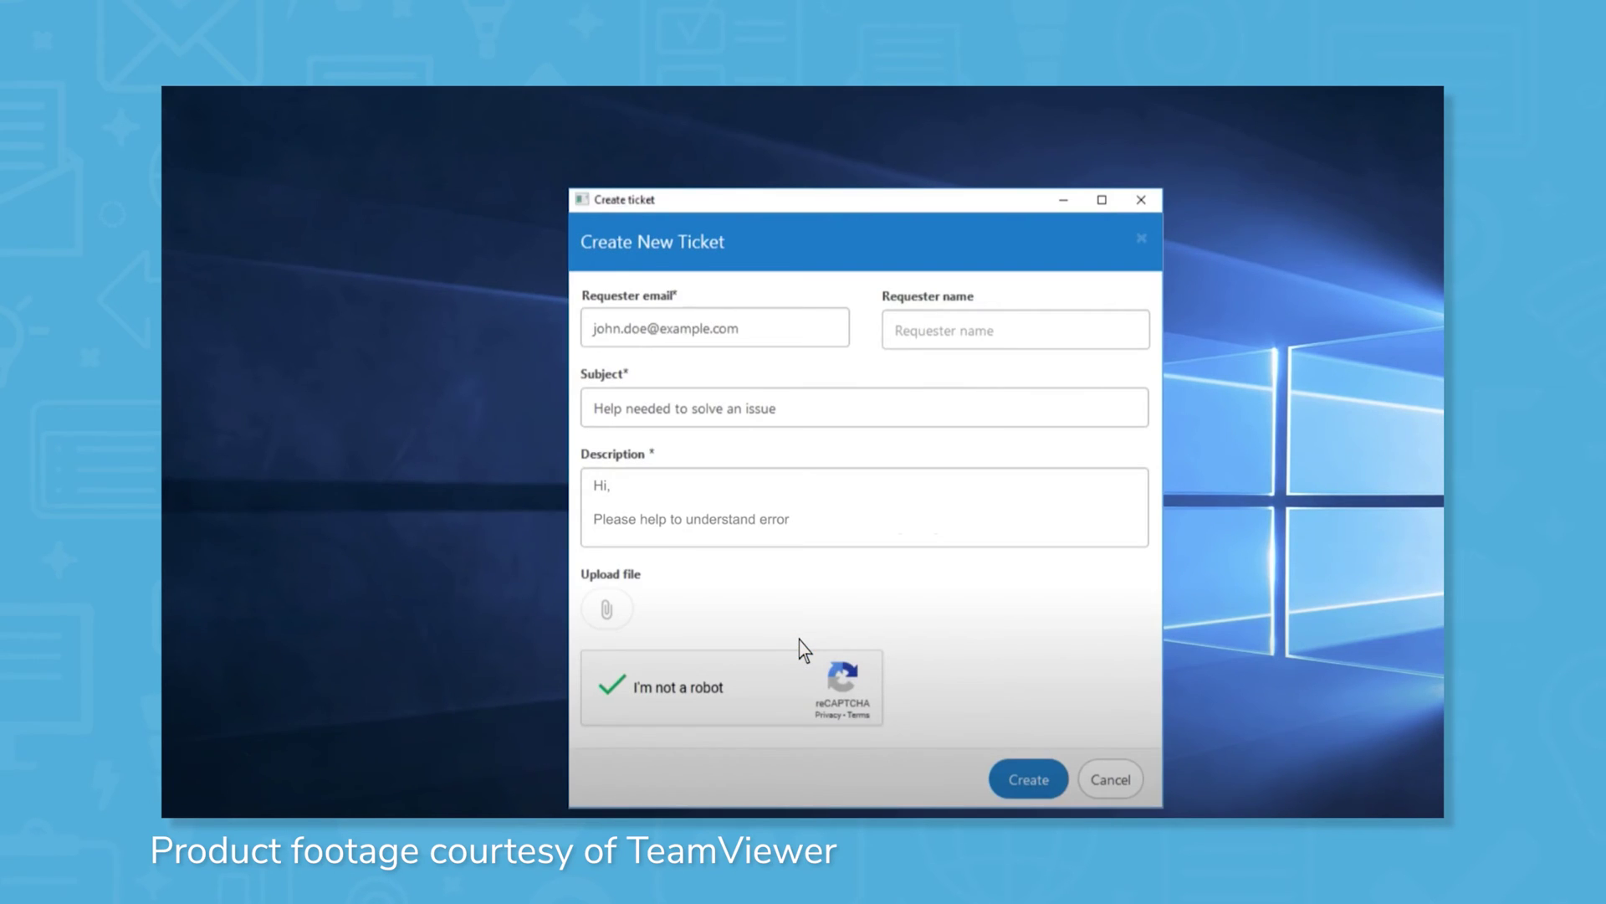
type("code that we are getting")
left_click(1027, 779)
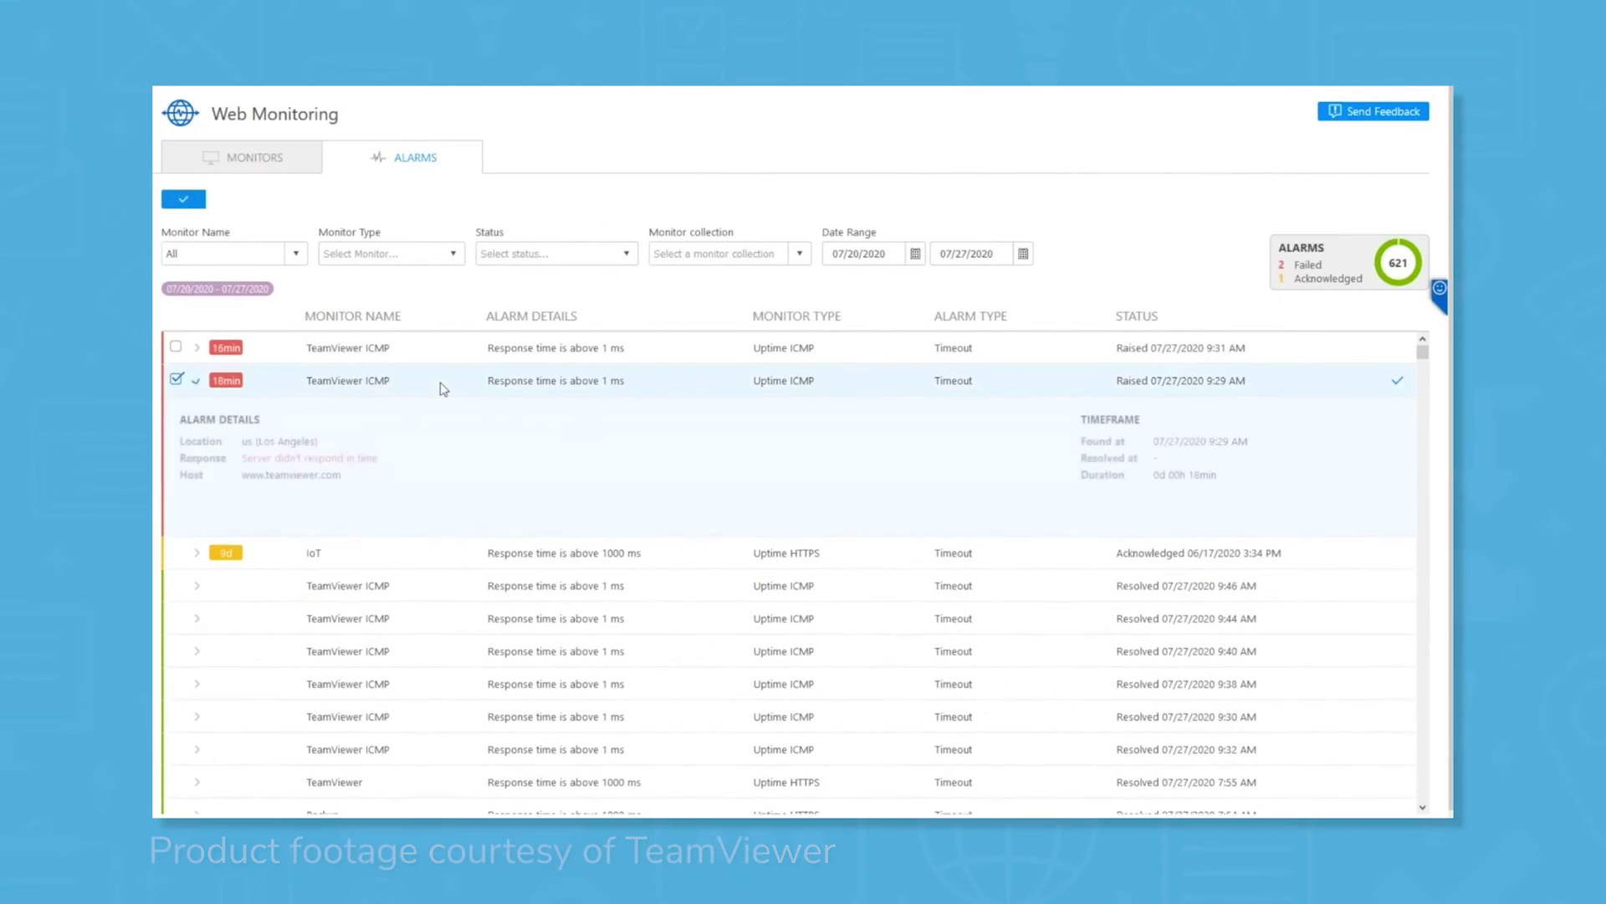
Acknowledge the alarm and save an HTTPS collection: TeamViewer, Remote Management, Tensor, Backup, IoT.
left_click(1396, 381)
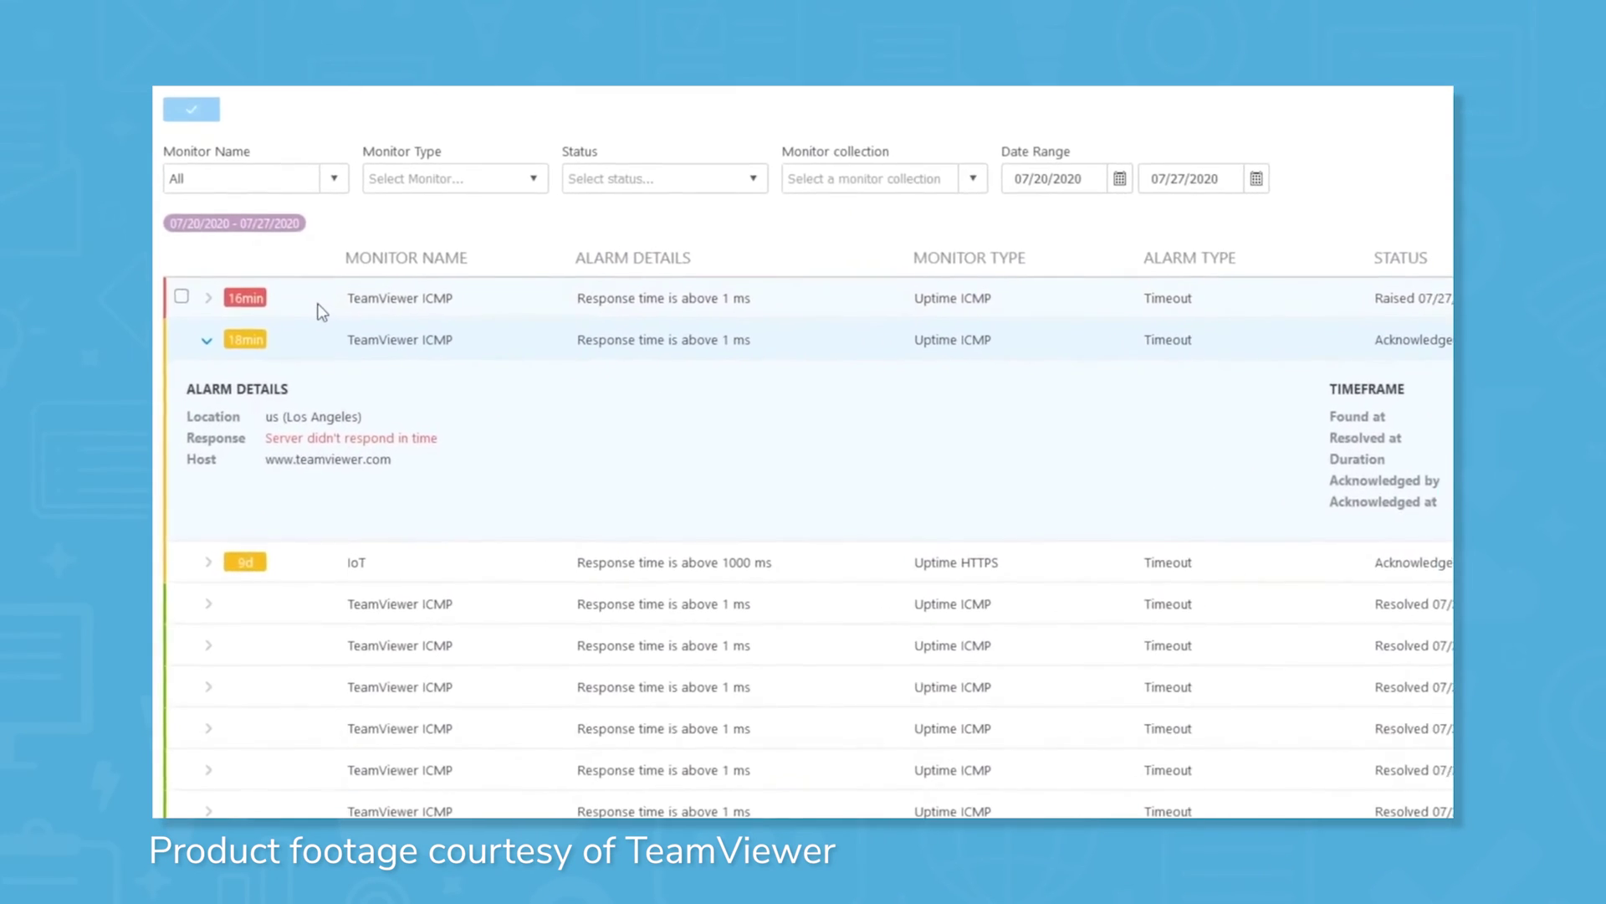
left_click(204, 317)
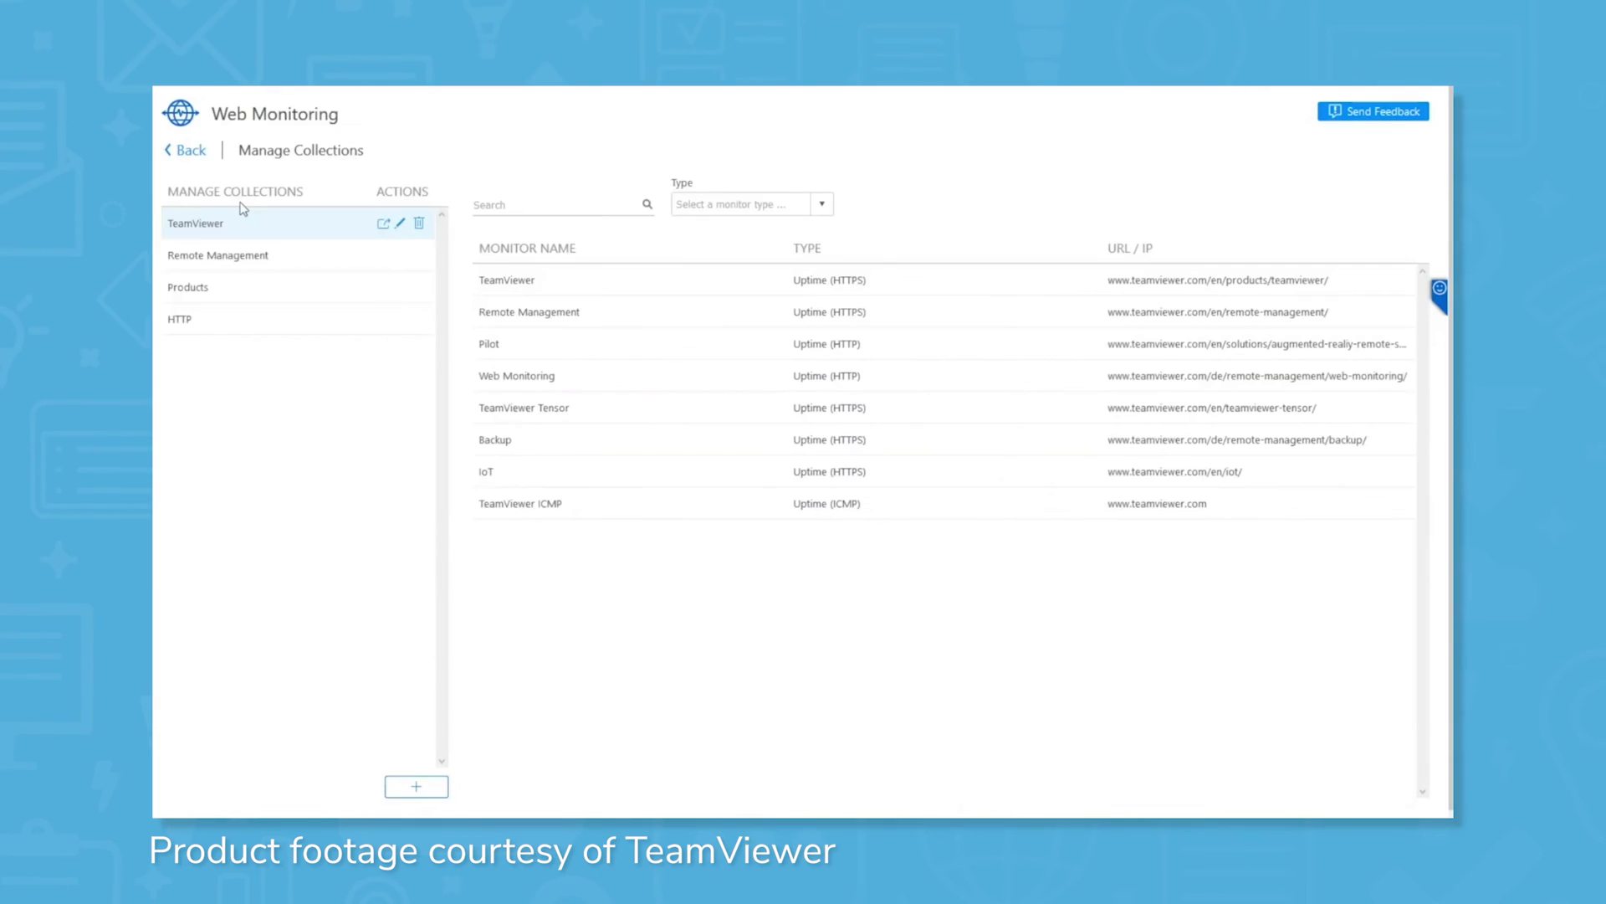
left_click(401, 793)
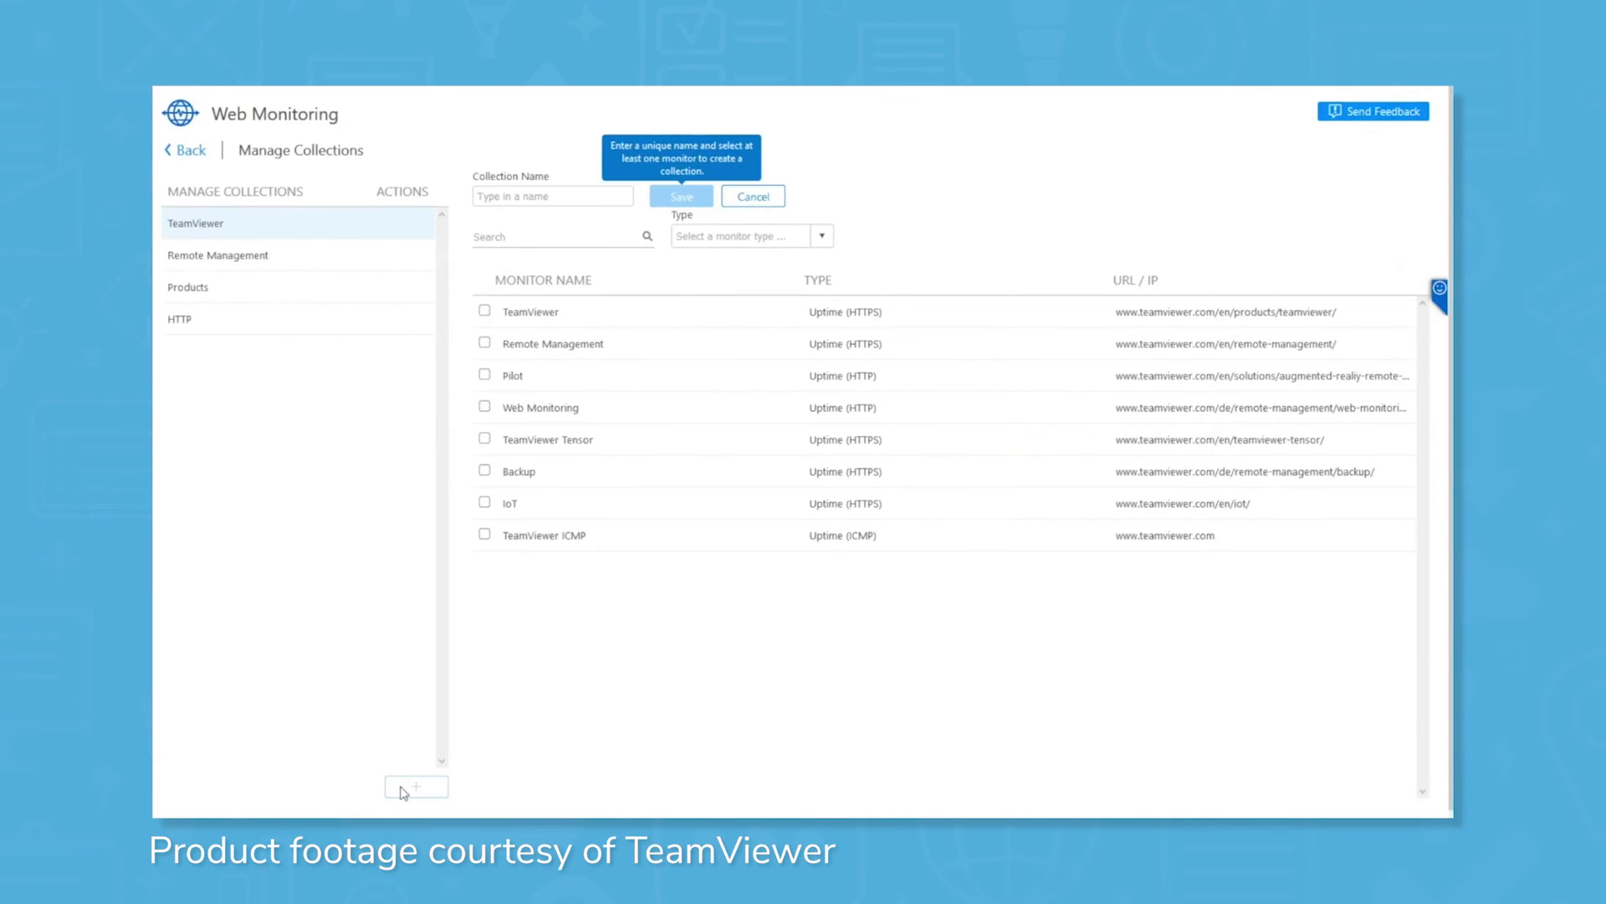
left_click(553, 198)
type("HTTPS")
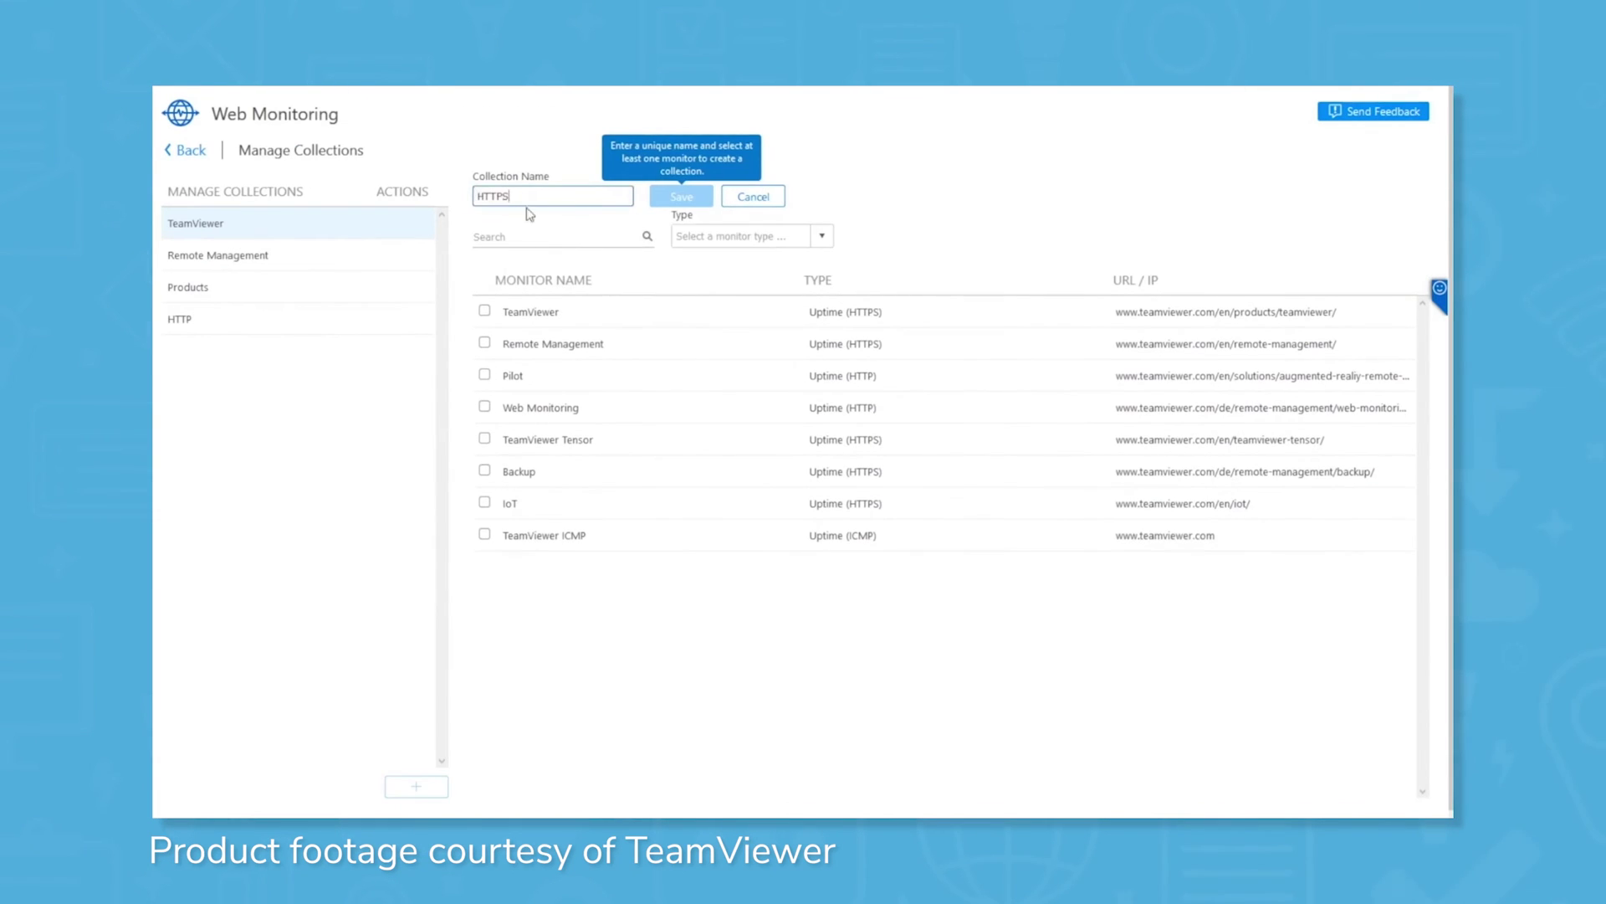
left_click(485, 312)
left_click(486, 343)
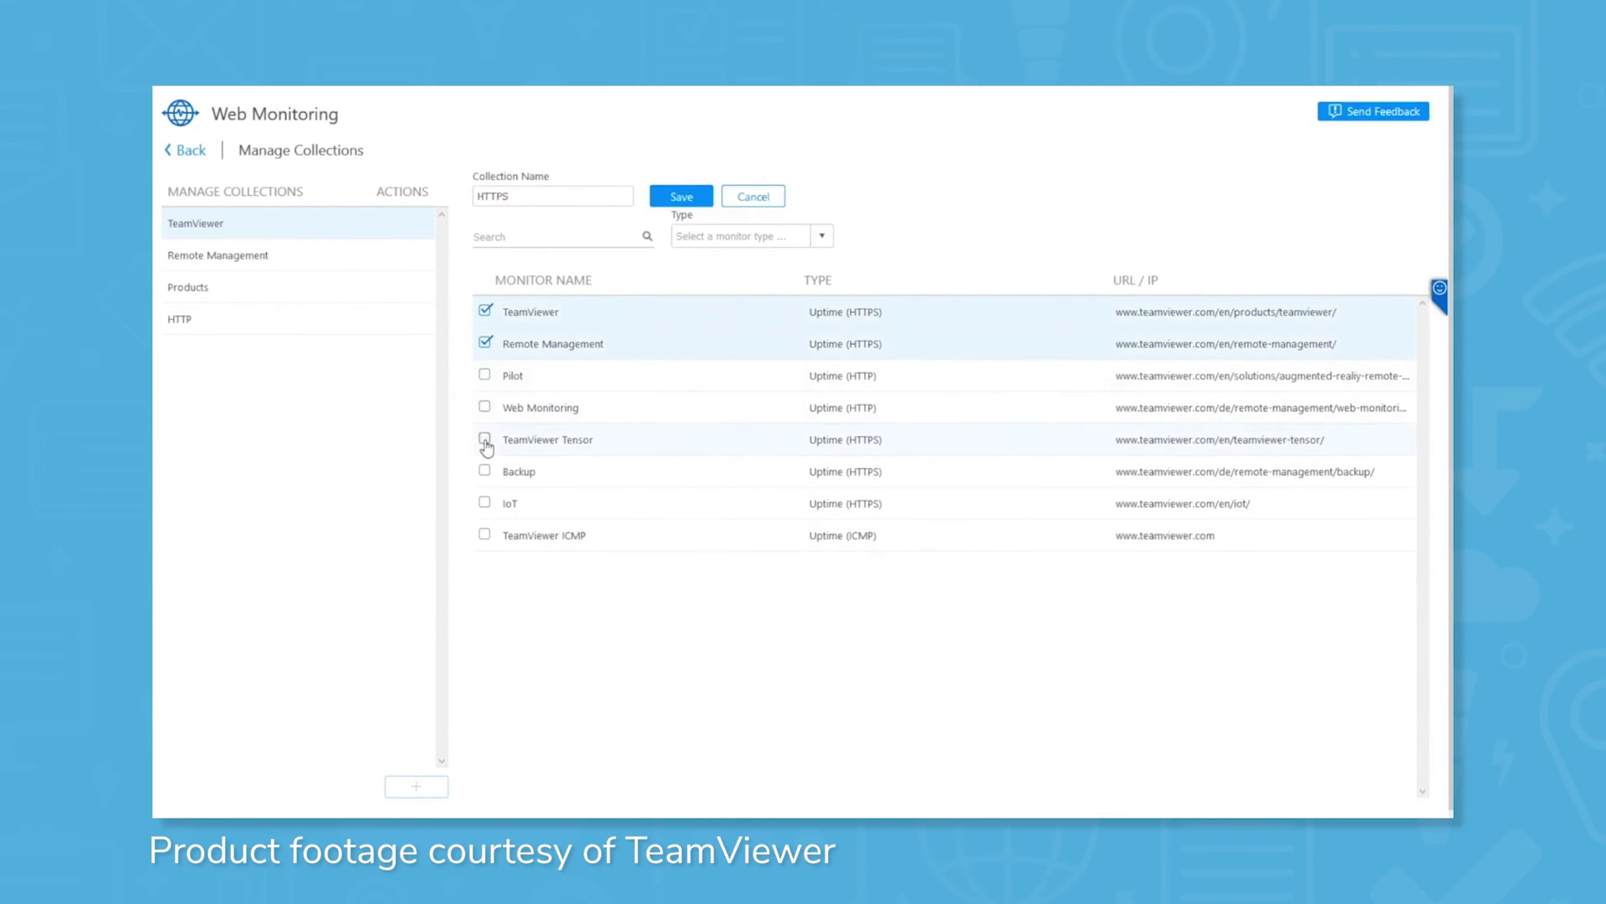
left_click(485, 439)
left_click(486, 471)
left_click(485, 503)
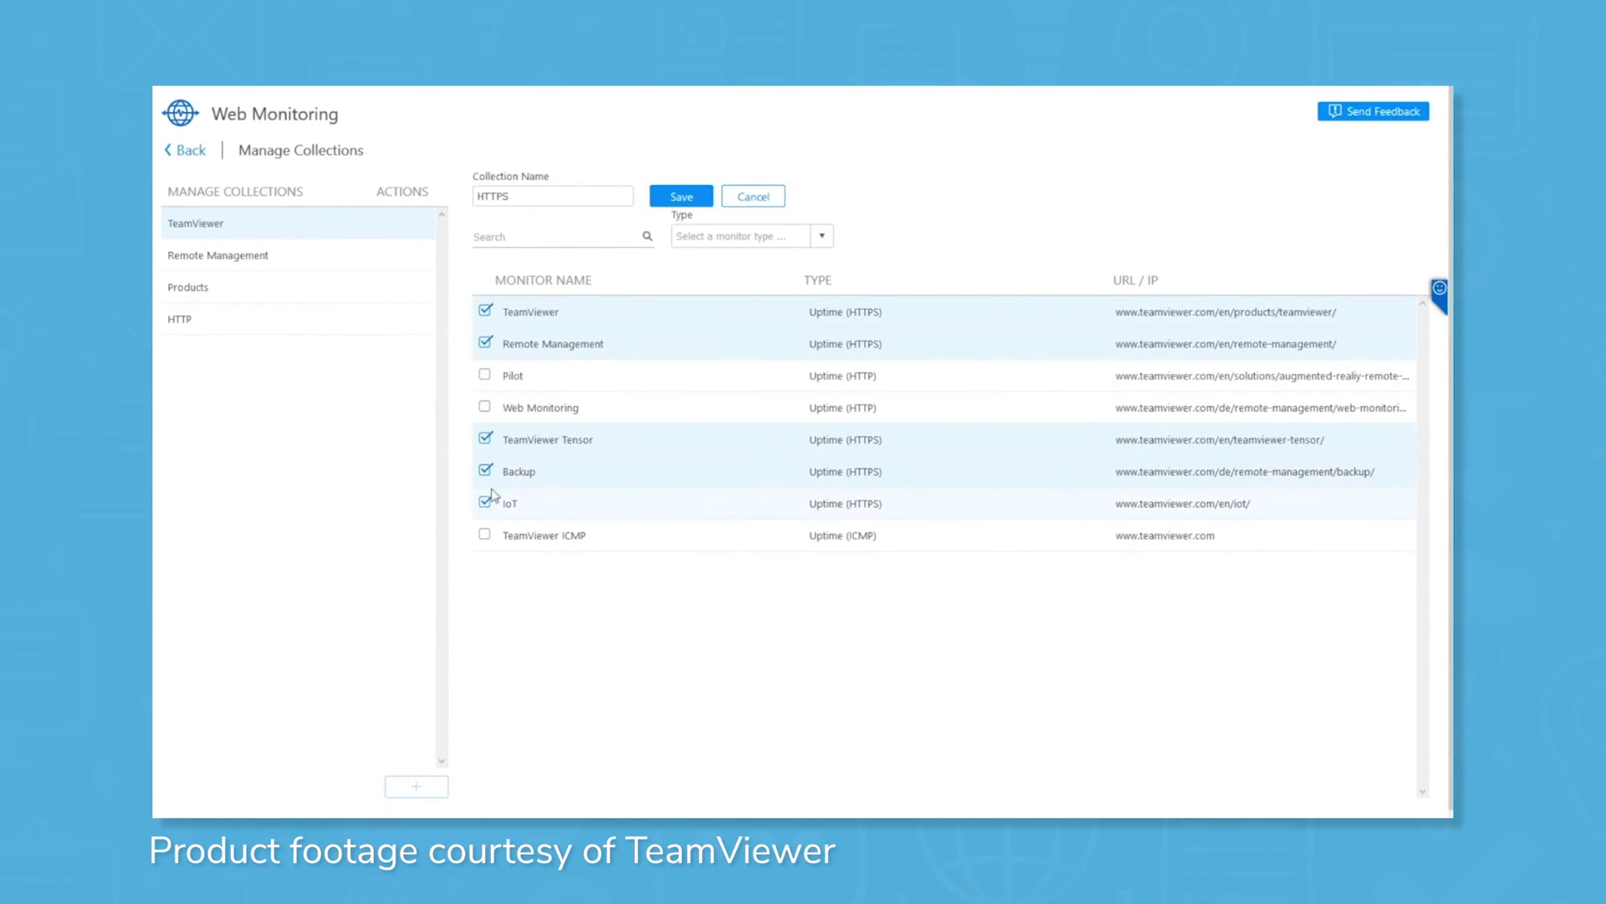
left_click(682, 196)
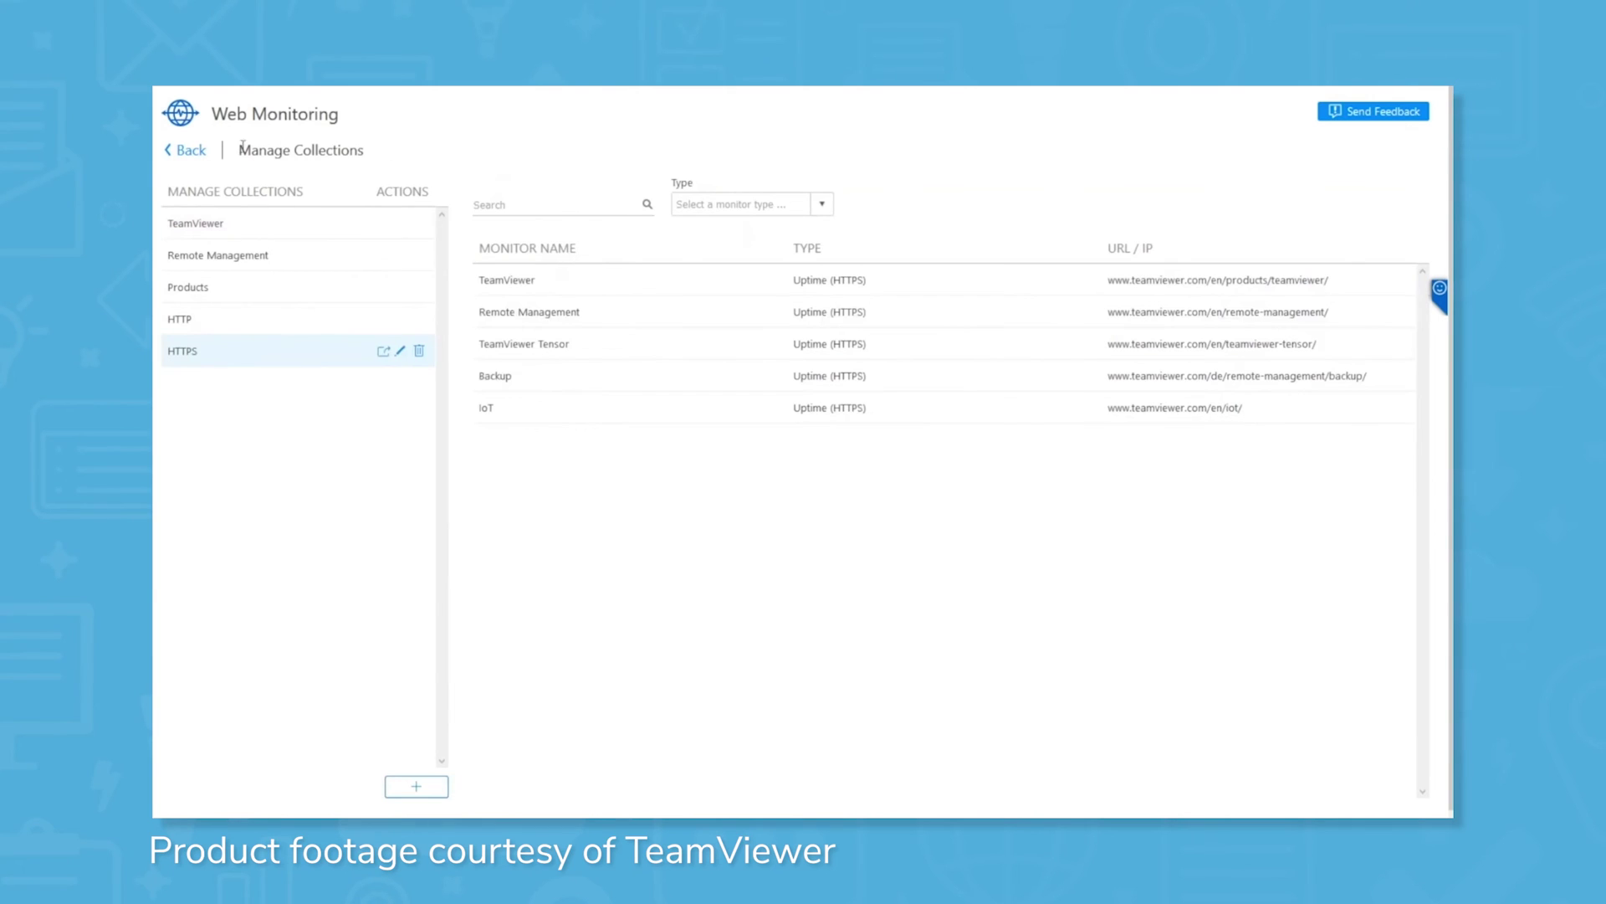
left_click(188, 149)
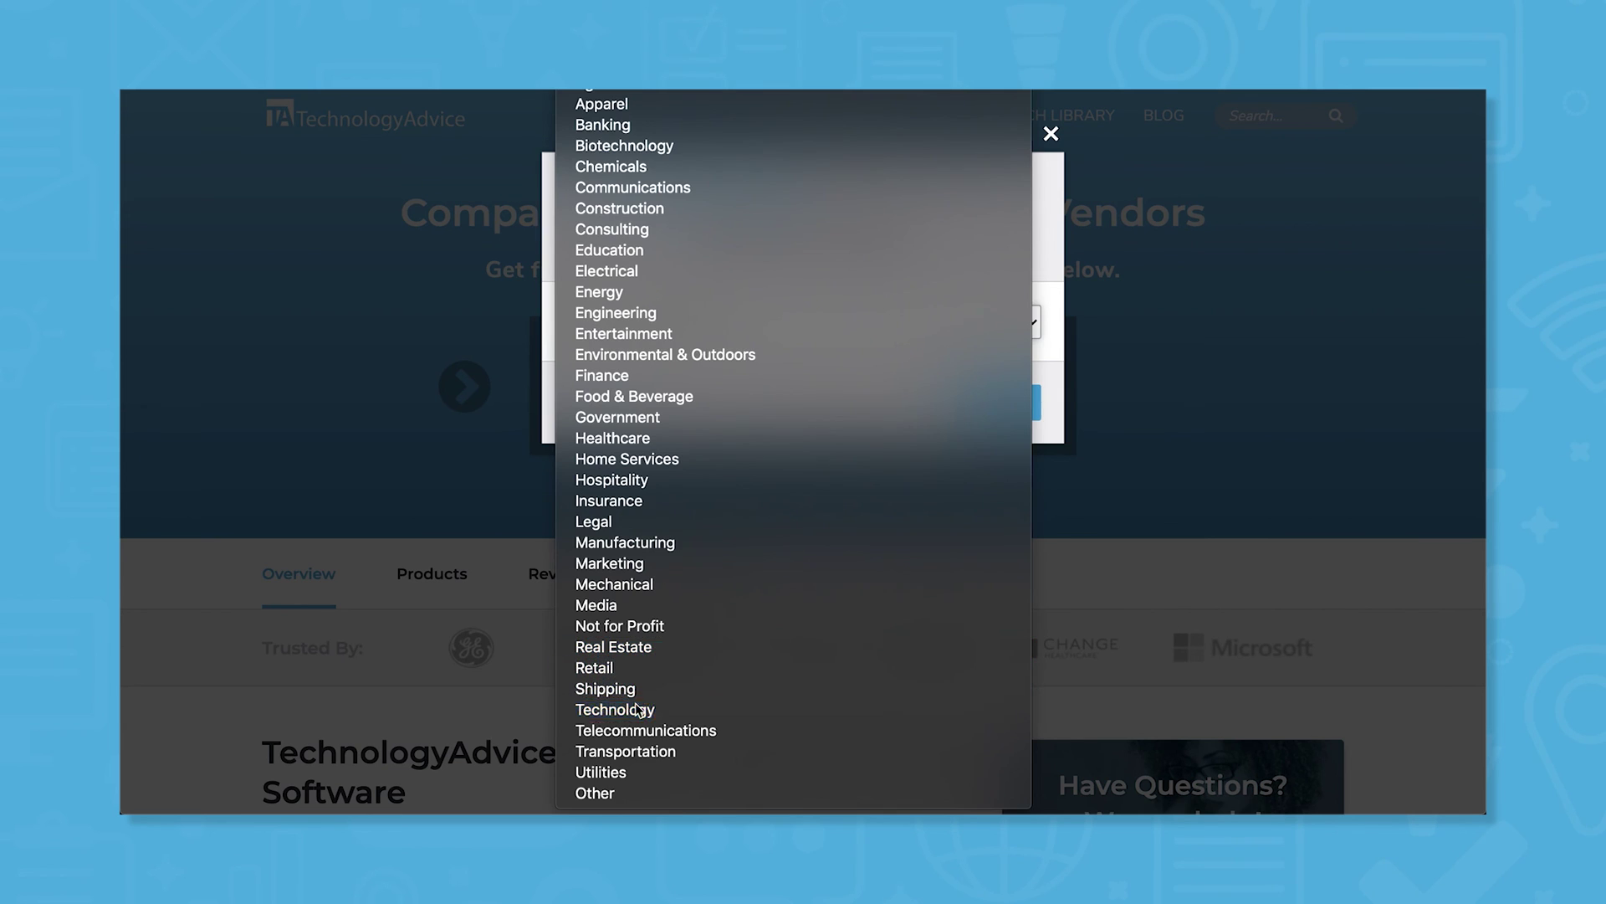
Pick an industry, then tick Data Backup / Restore and Encryption on the features step.
left_click(687, 690)
left_click(649, 390)
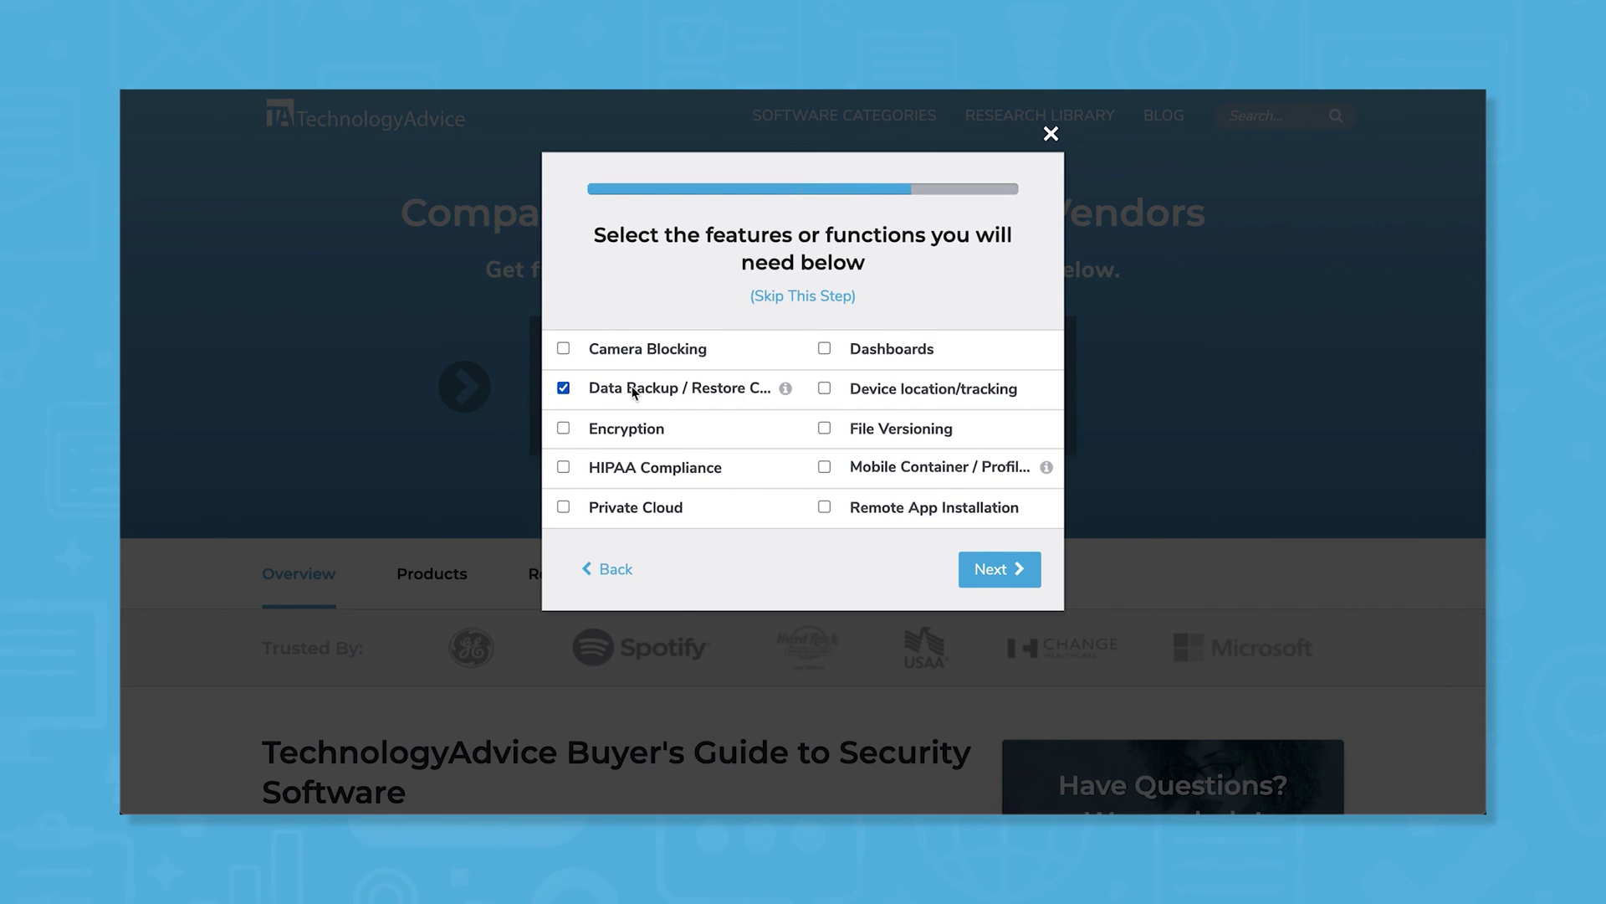
left_click(622, 429)
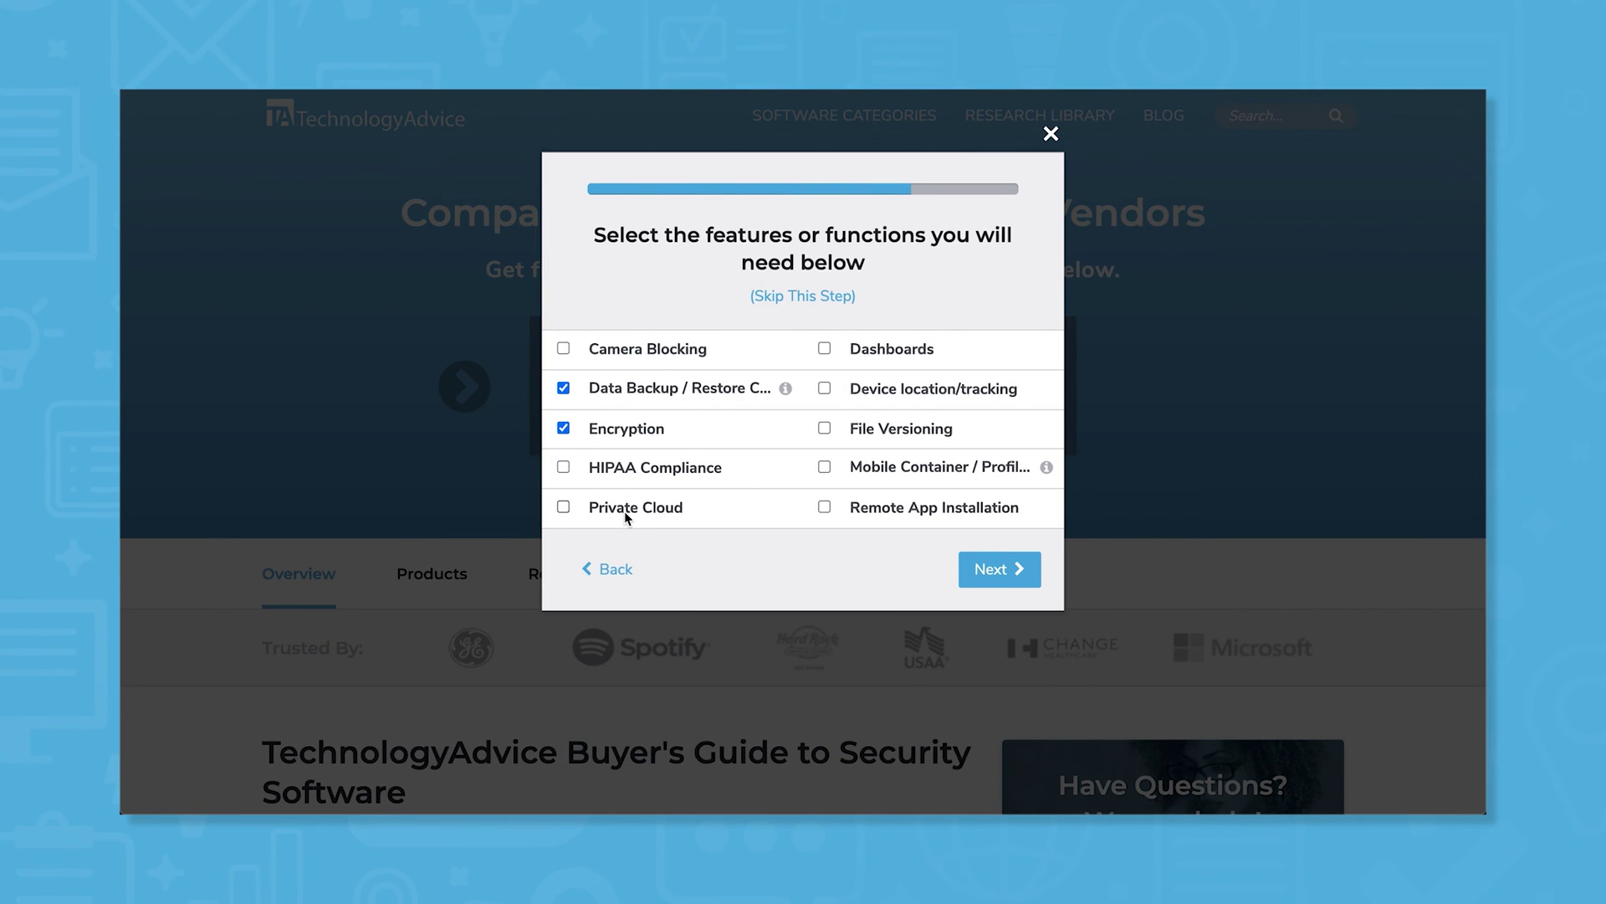